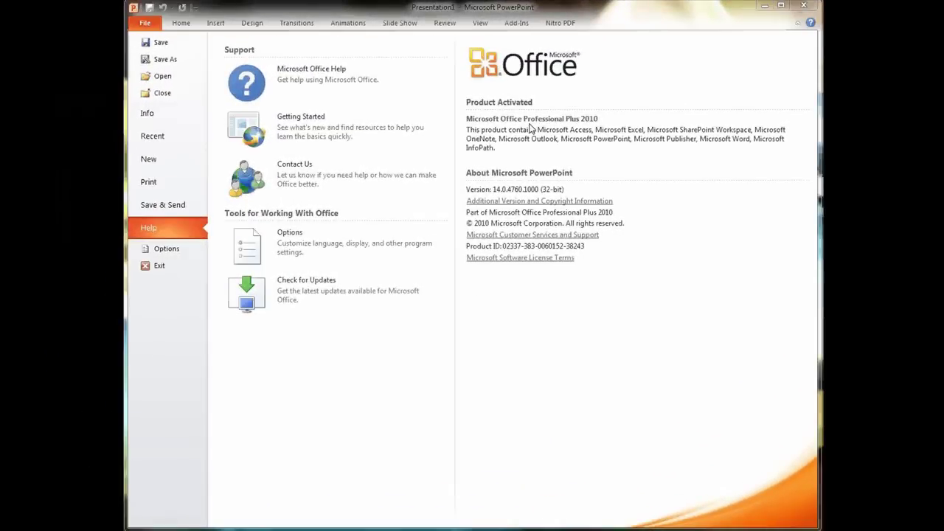
Start a new photo album and add all ten beach pictures from the PowerPointAlbum folder
left_click(181, 23)
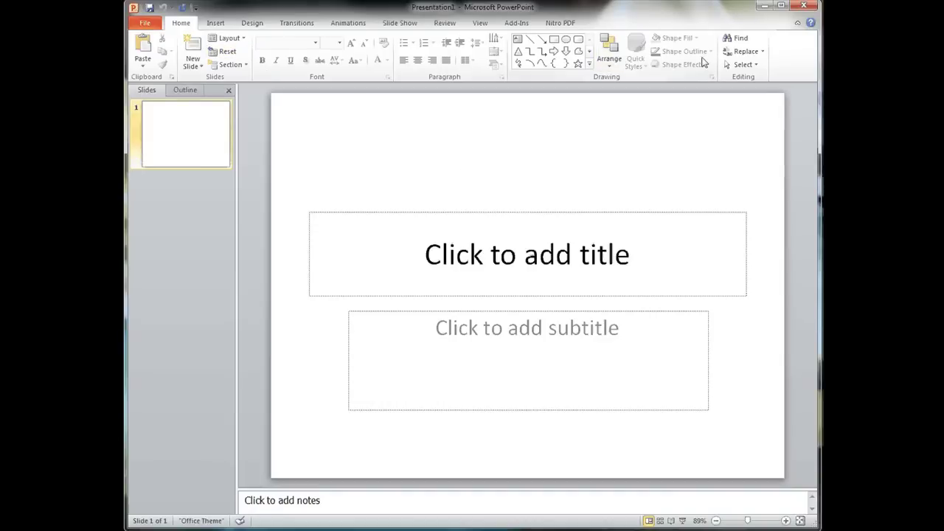
left_click(215, 23)
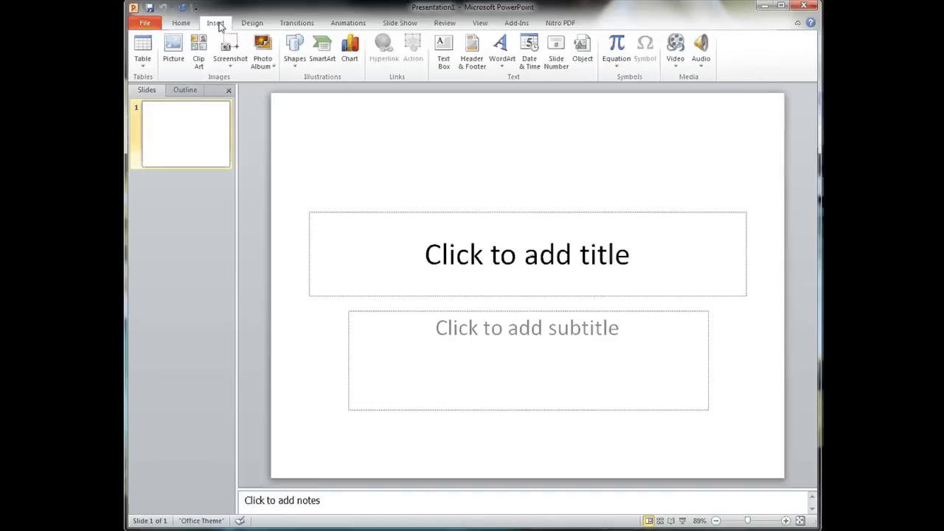
left_click(275, 68)
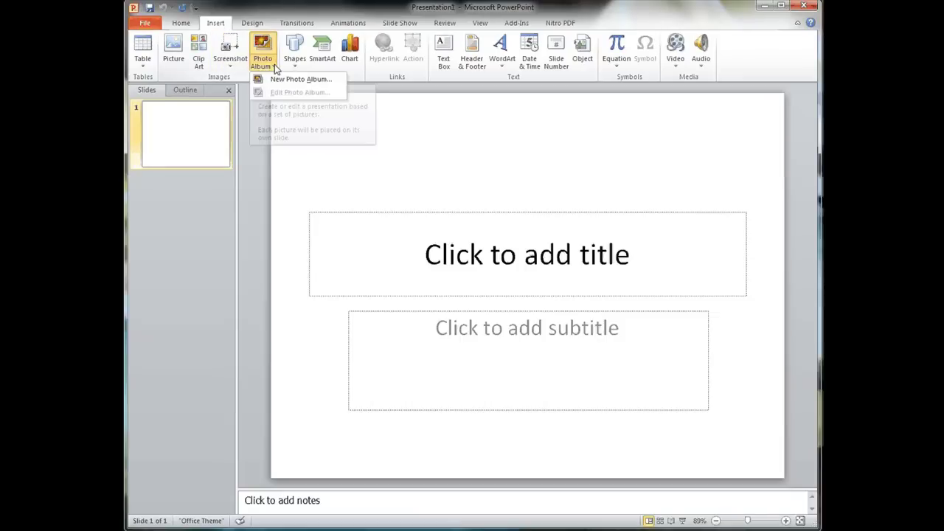
left_click(294, 87)
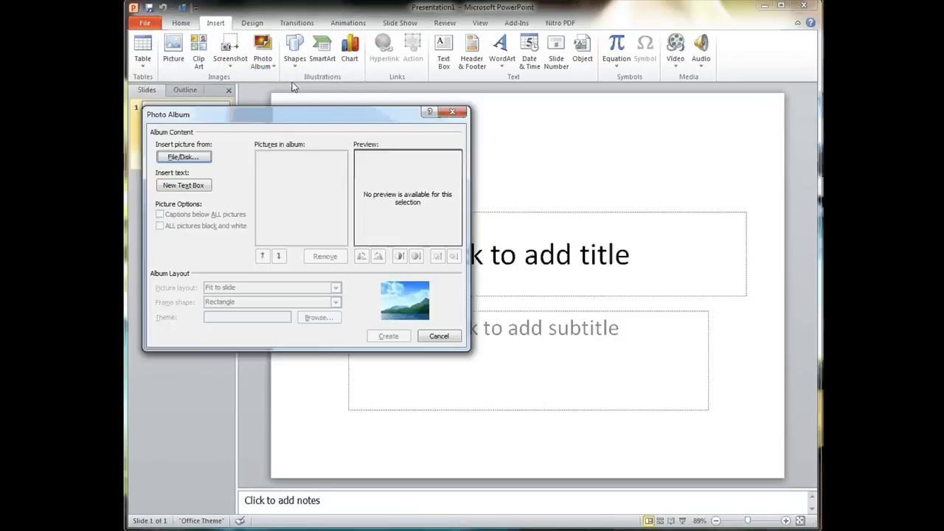
left_click(188, 158)
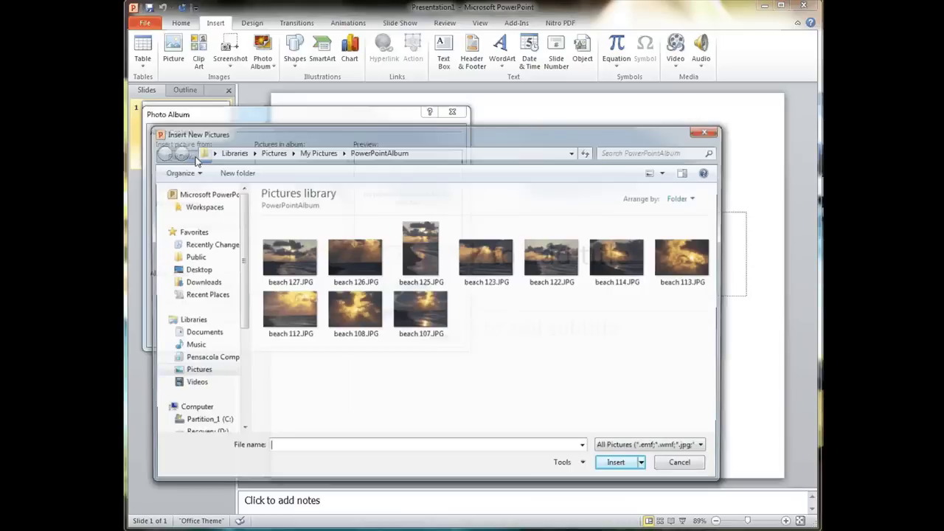
left_click(293, 261)
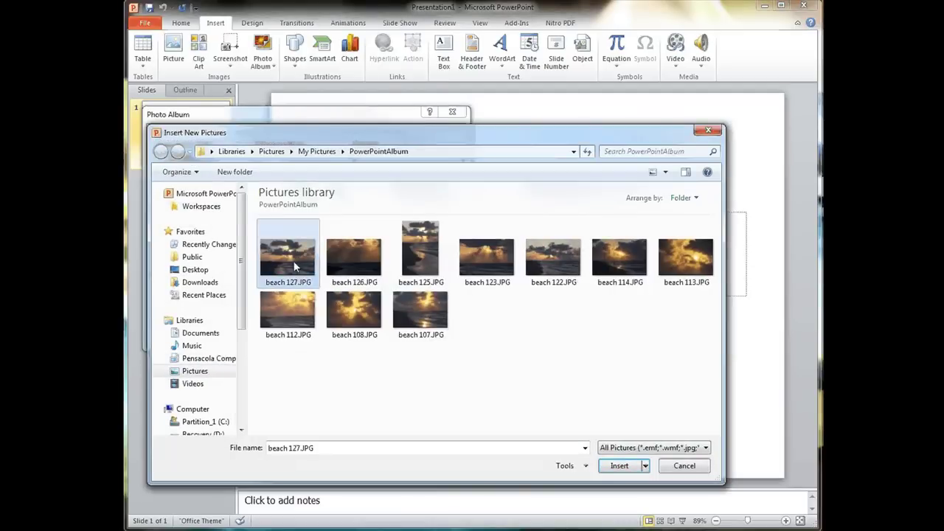
left_click(417, 306, "shift")
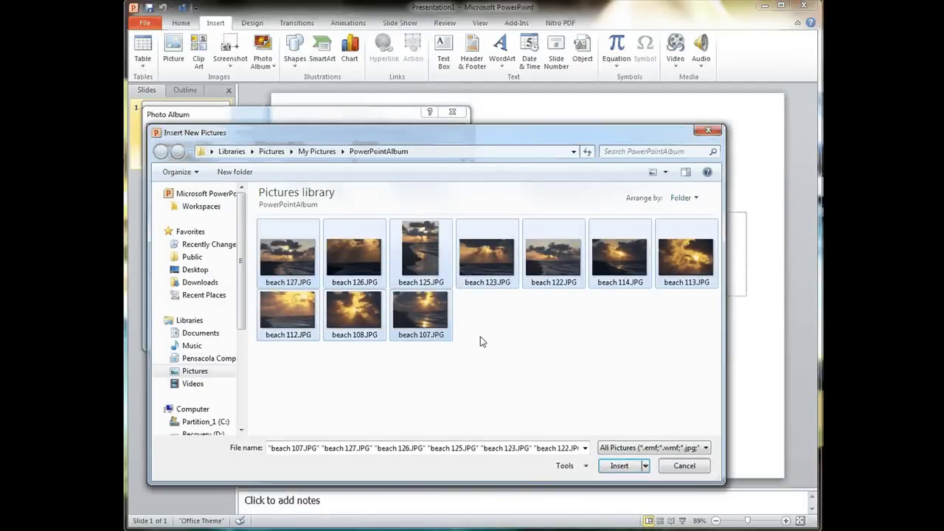
left_click(620, 465)
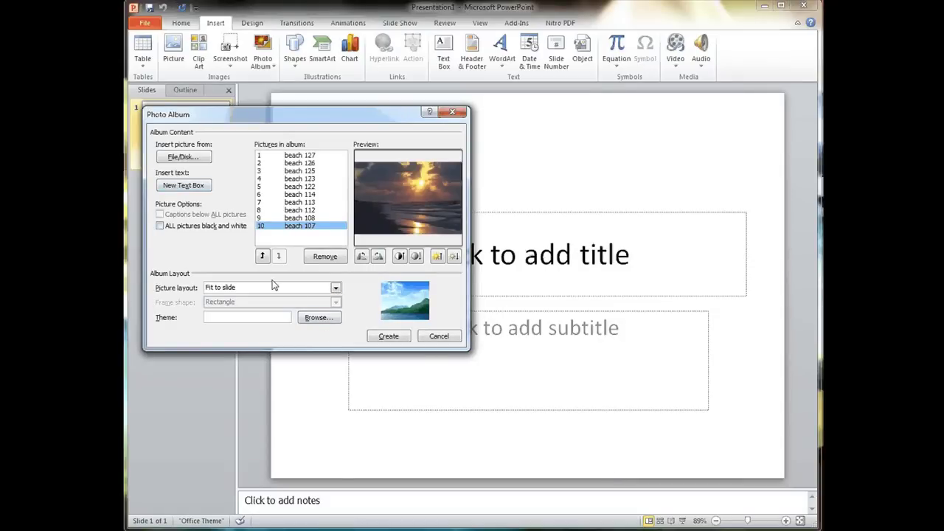
Set the photo album's theme to Elemental.thmx
left_click(314, 319)
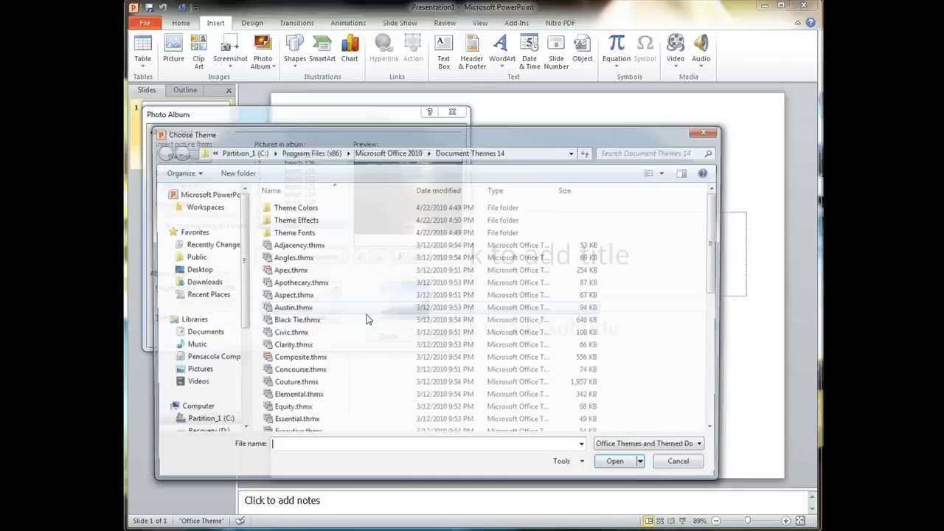
left_click(335, 397)
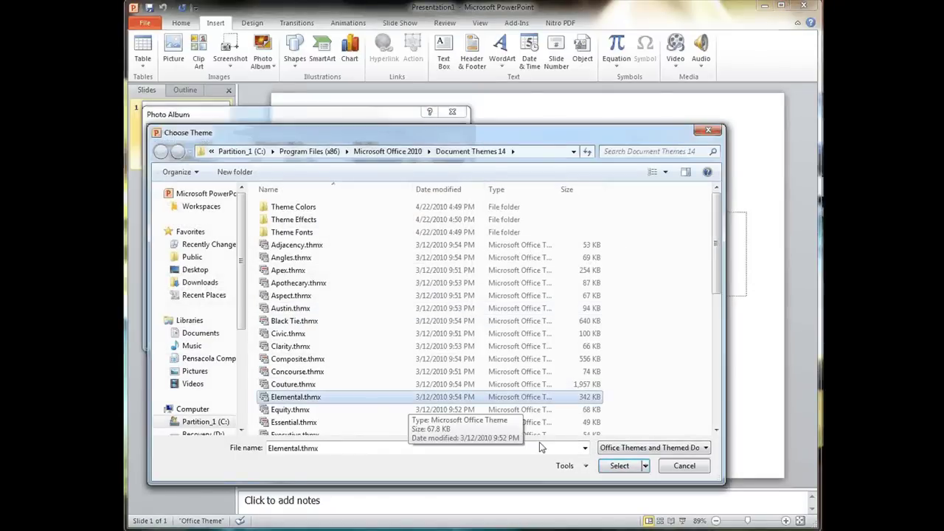
left_click(620, 465)
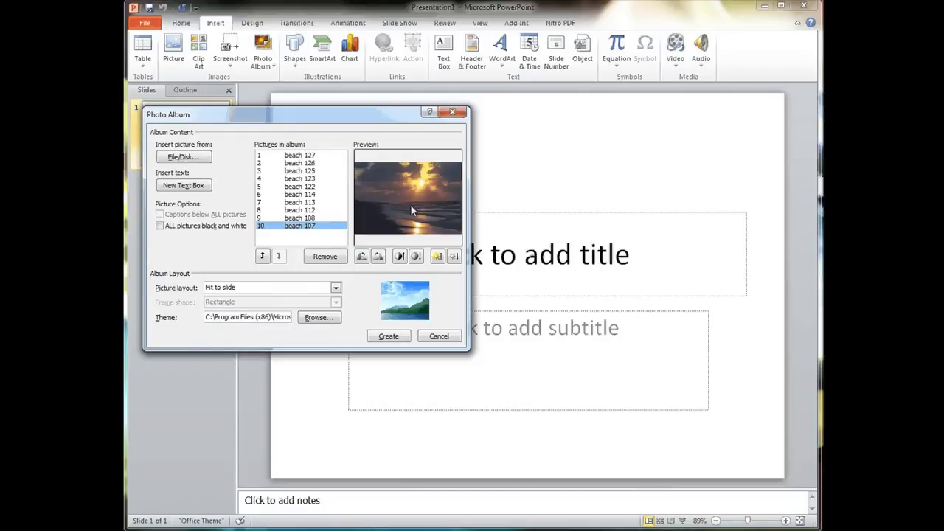
Try the contrast, brightness and rotation adjustments on the beach 107 picture, returning it to its original brightness and orientation
left_click(401, 256)
left_click(438, 256)
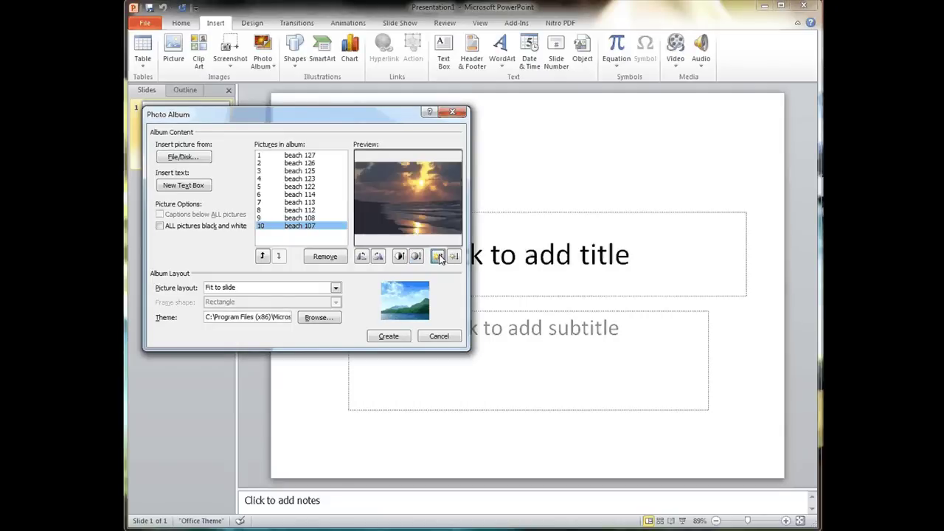
left_click(438, 257)
left_click(439, 257)
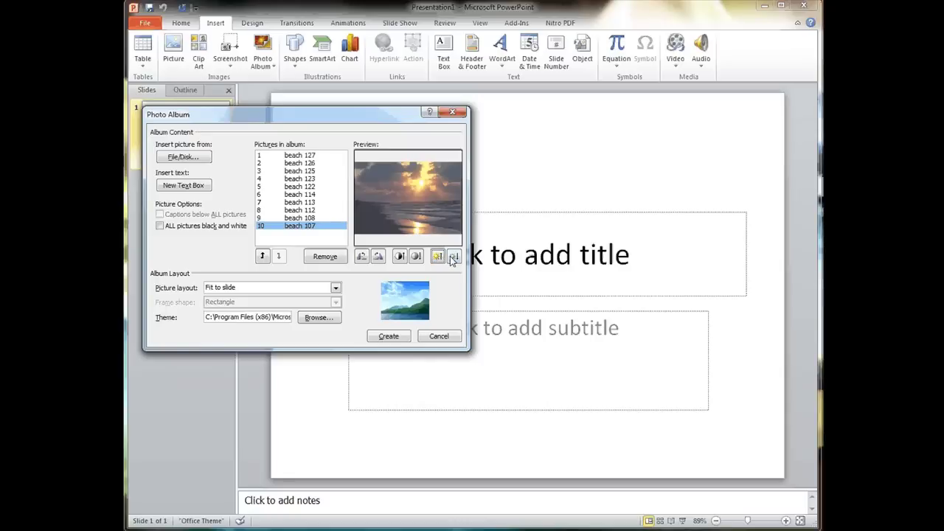
left_click(453, 256)
left_click(454, 257)
left_click(454, 257)
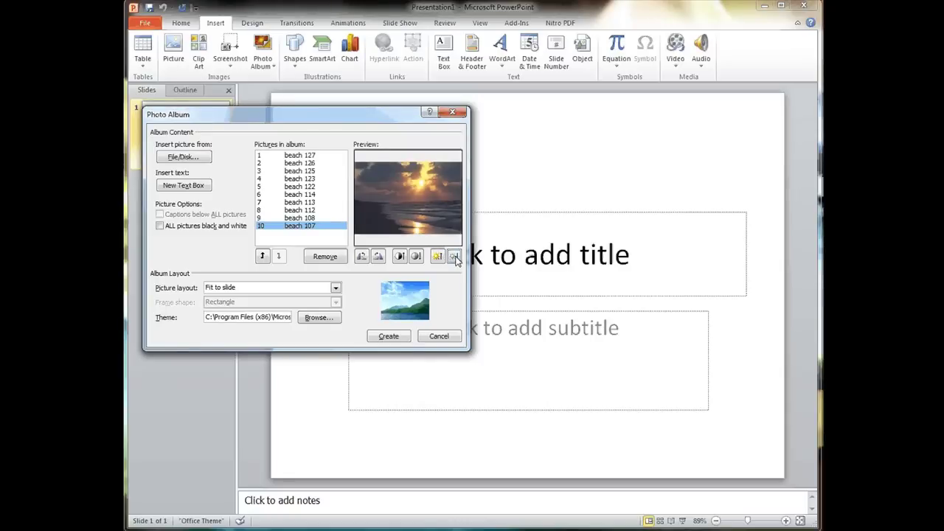
left_click(381, 258)
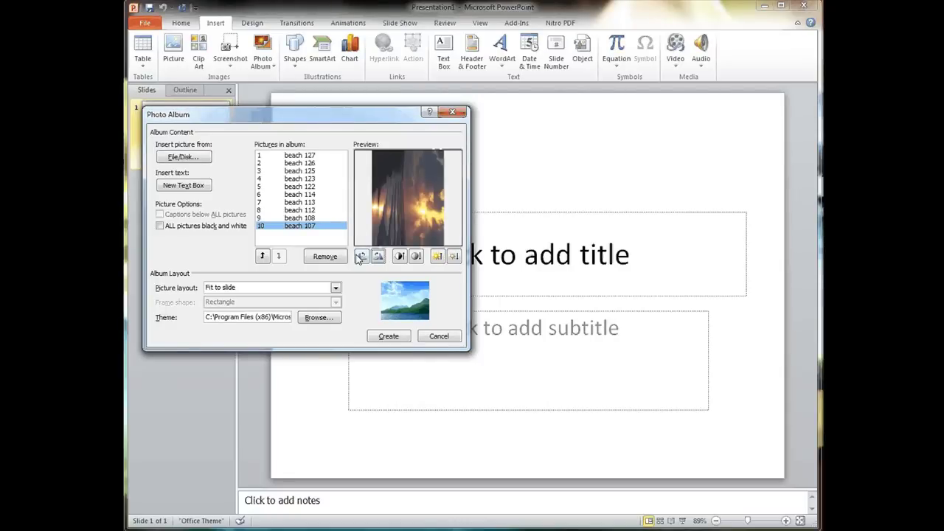
left_click(362, 257)
Create the photo album presentation and go to its first picture slide
left_click(389, 337)
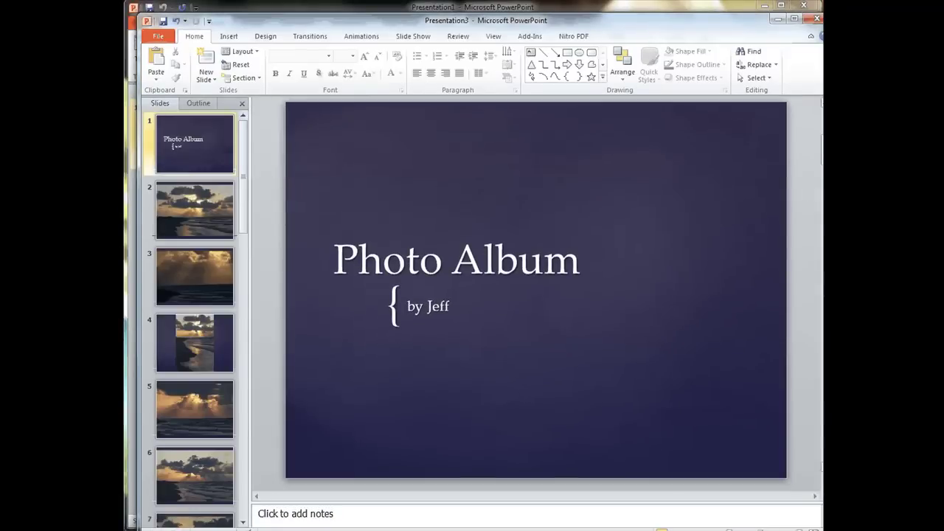
key("Page_Down")
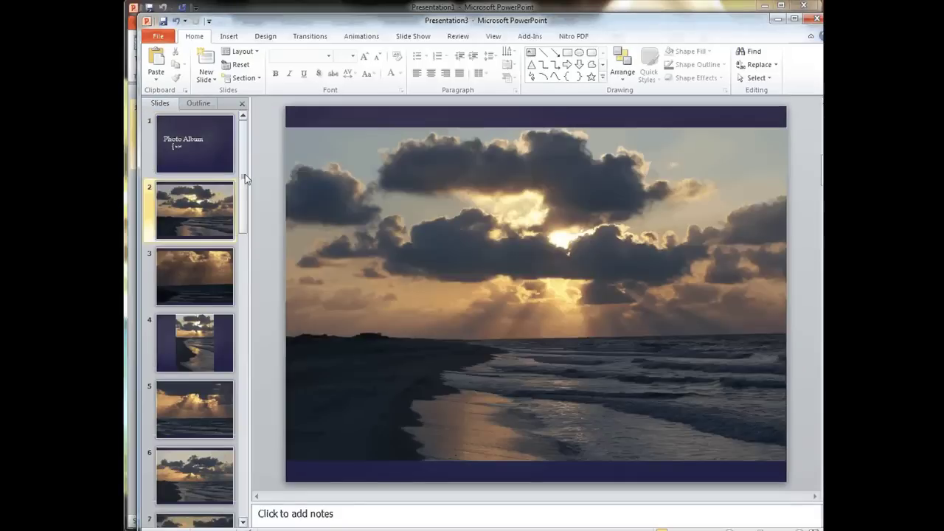
left_click_drag(245, 174, 247, 134)
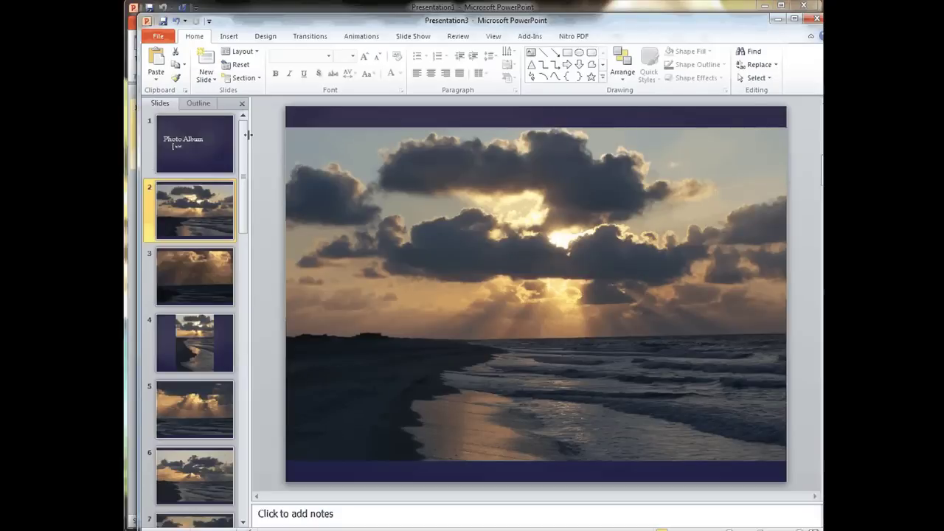
Apply the tilted perspective picture style with rounded corners to the beach picture on slide 2
left_click(586, 252)
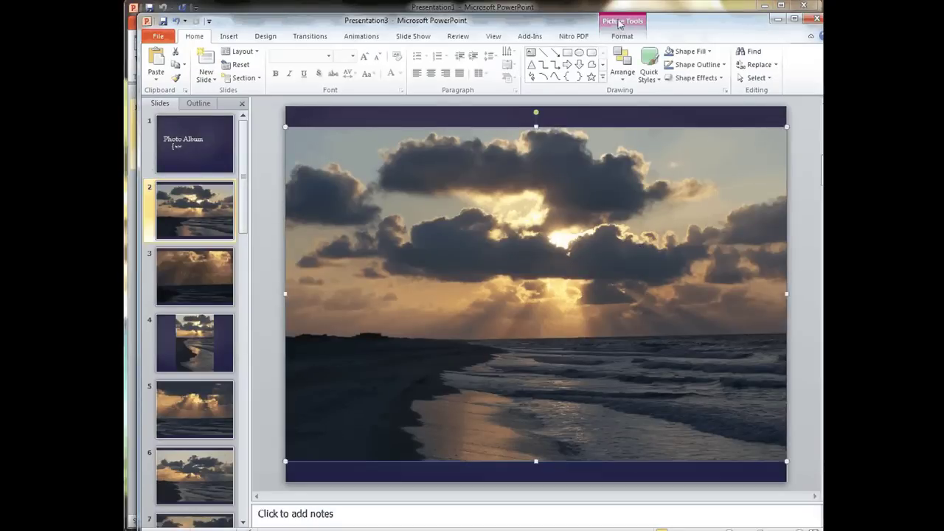
left_click(622, 35)
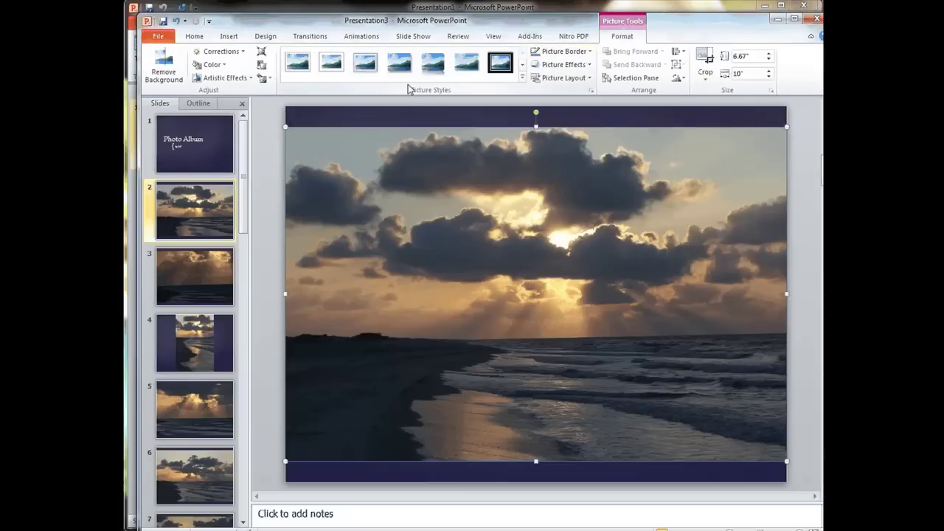
left_click(523, 76)
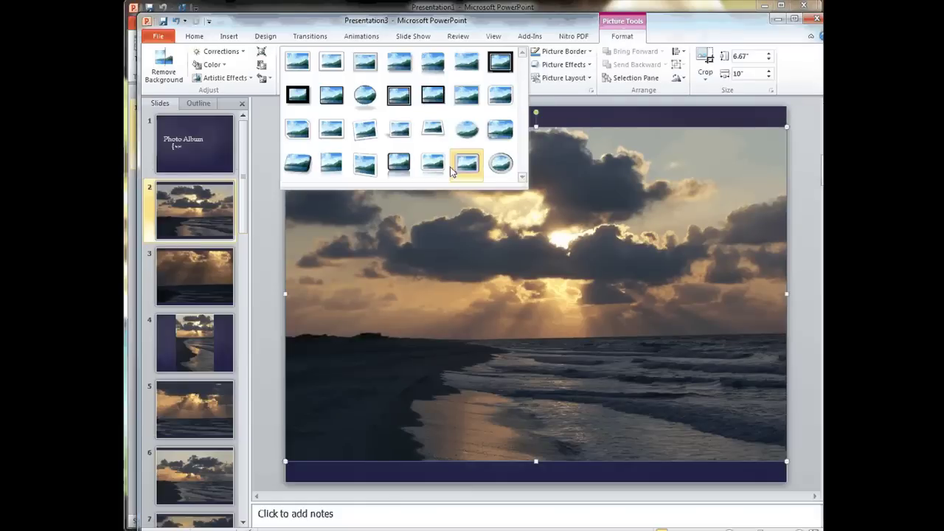
left_click(302, 171)
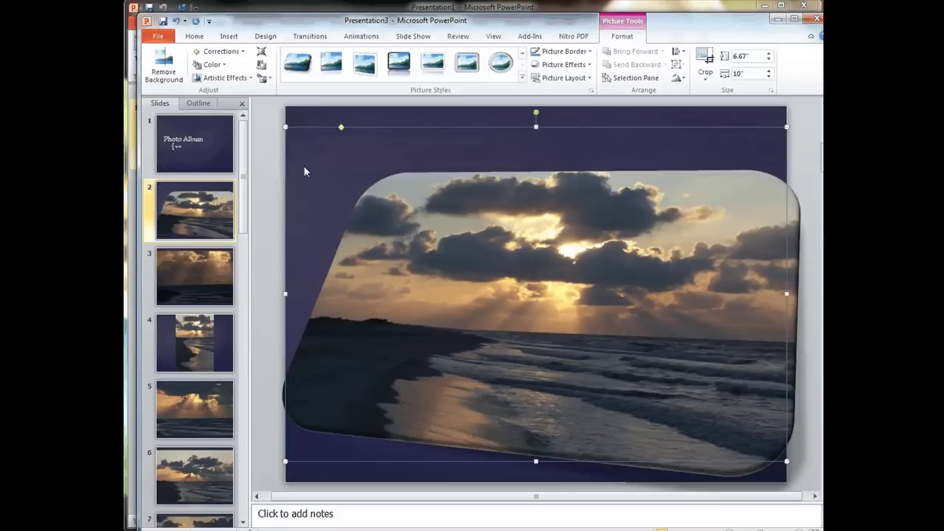
Shrink the slide 2 picture to 4.67" by 7" and move it to the upper part of the slide
left_click_drag(304, 130, 436, 228)
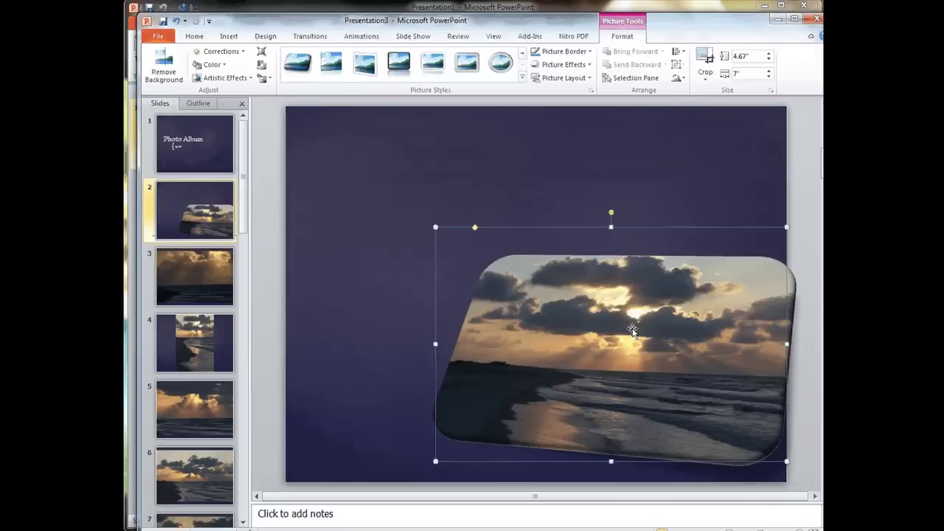
left_click_drag(633, 329, 581, 221)
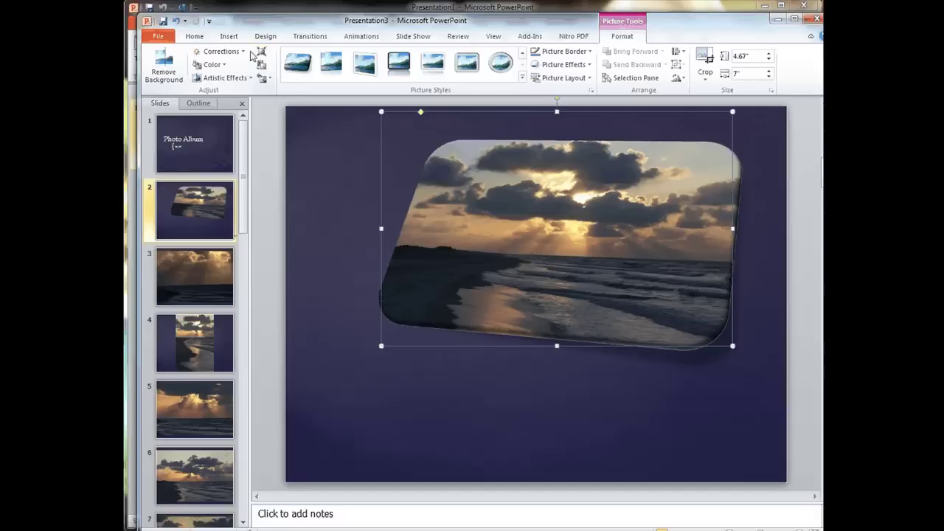
Look through the Corrections, Color and Artistic Effects variations for the slide 2 picture without applying any
left_click(221, 51)
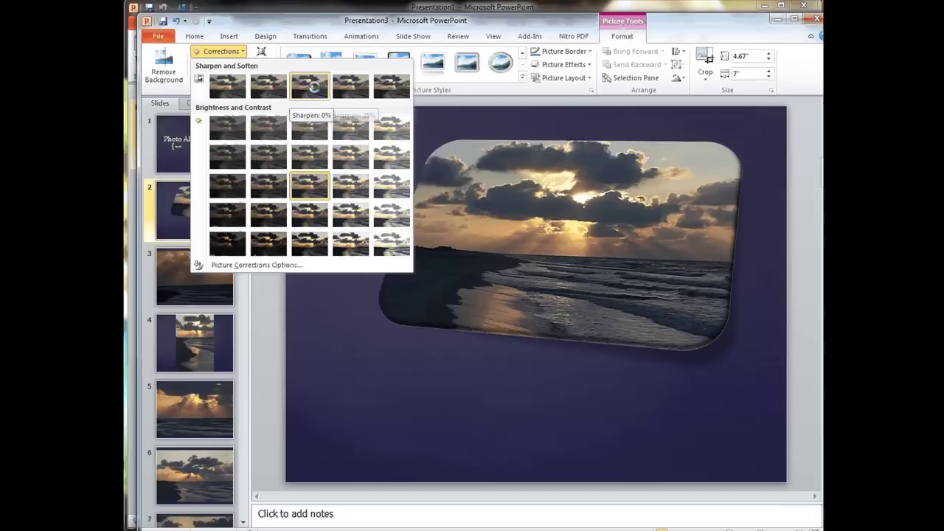
left_click(235, 51)
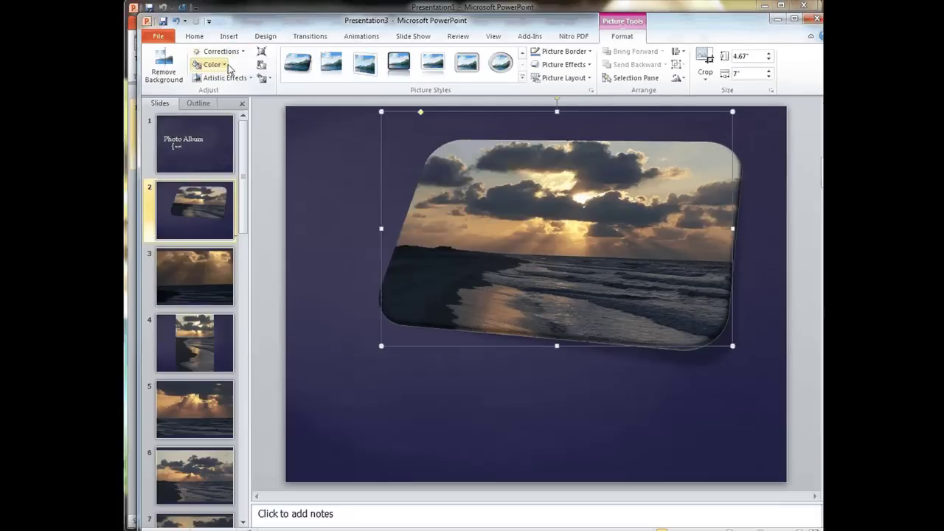
left_click(212, 65)
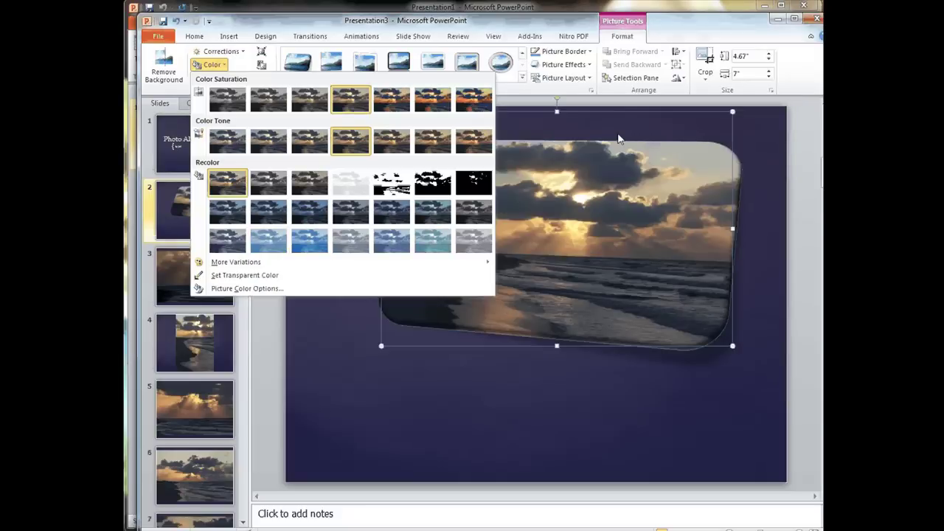
left_click(225, 65)
left_click(251, 78)
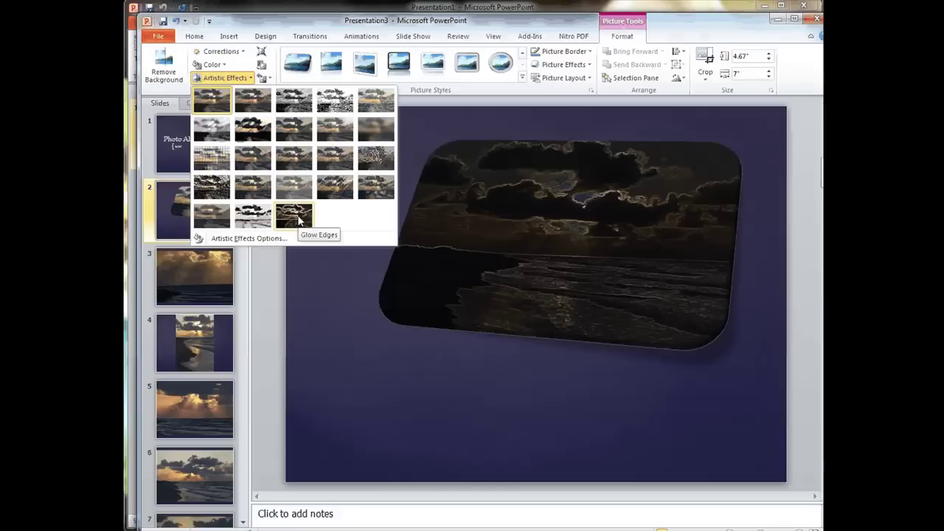
left_click(566, 189)
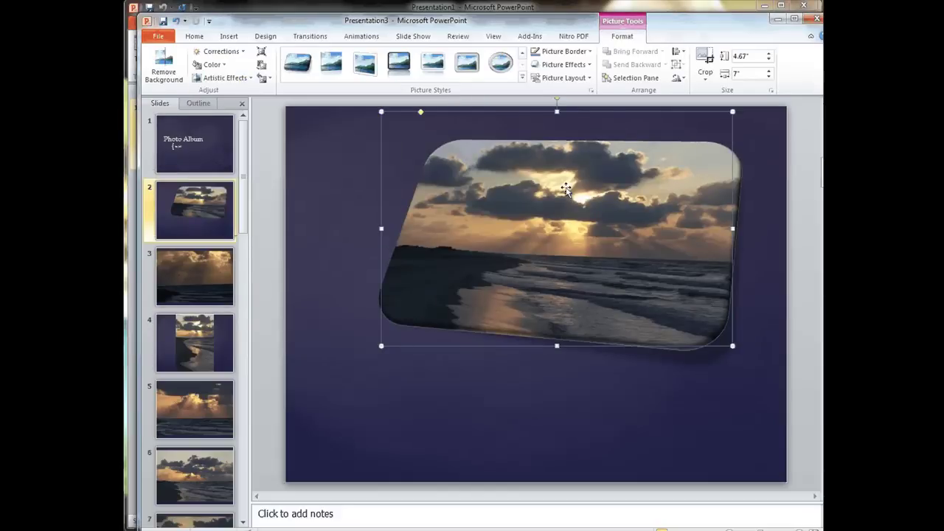
Give the slide 2 picture a standard light blue border and a Half Reflection, 4 pt offset effect
left_click(588, 52)
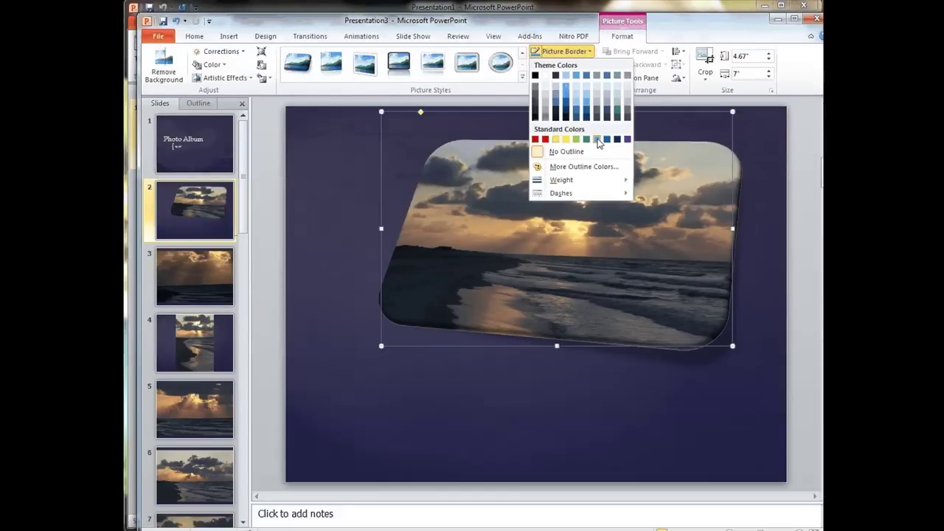
left_click(597, 139)
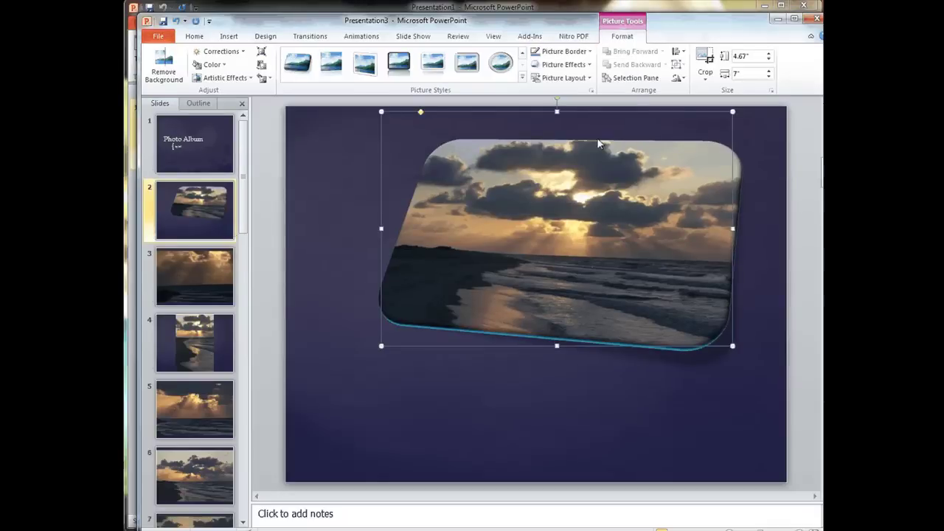
left_click(589, 65)
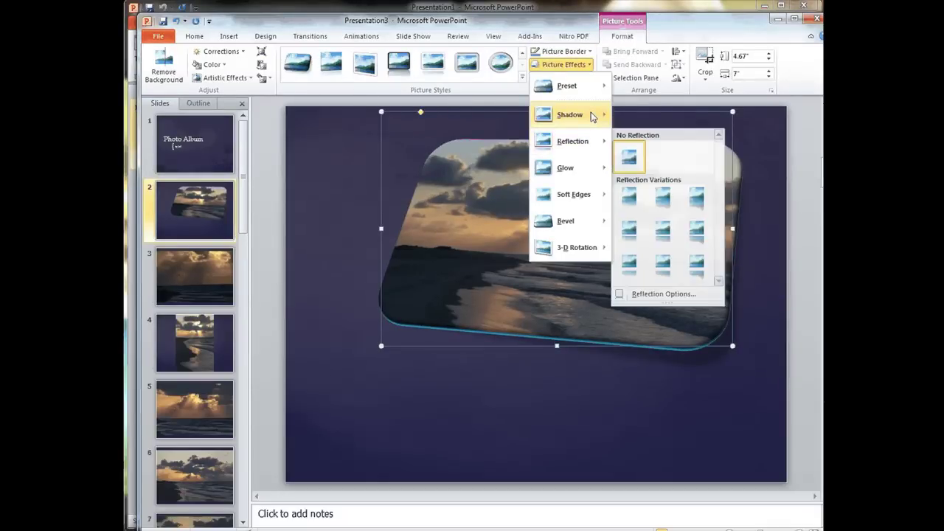
mouse_move(591, 114)
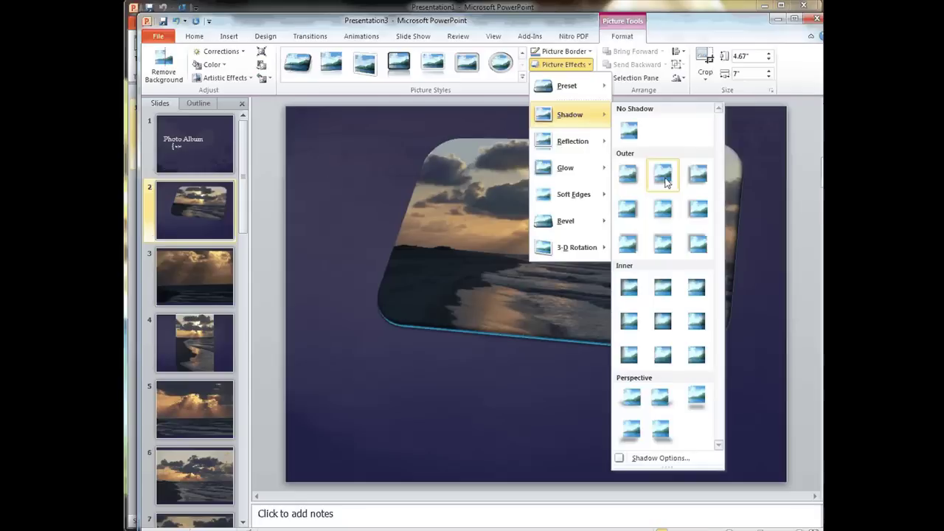
mouse_move(585, 142)
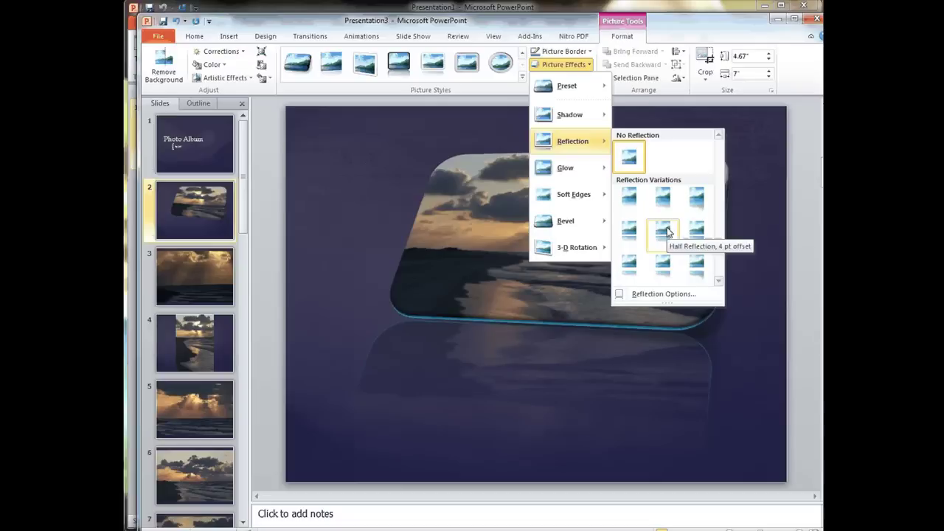
left_click(663, 231)
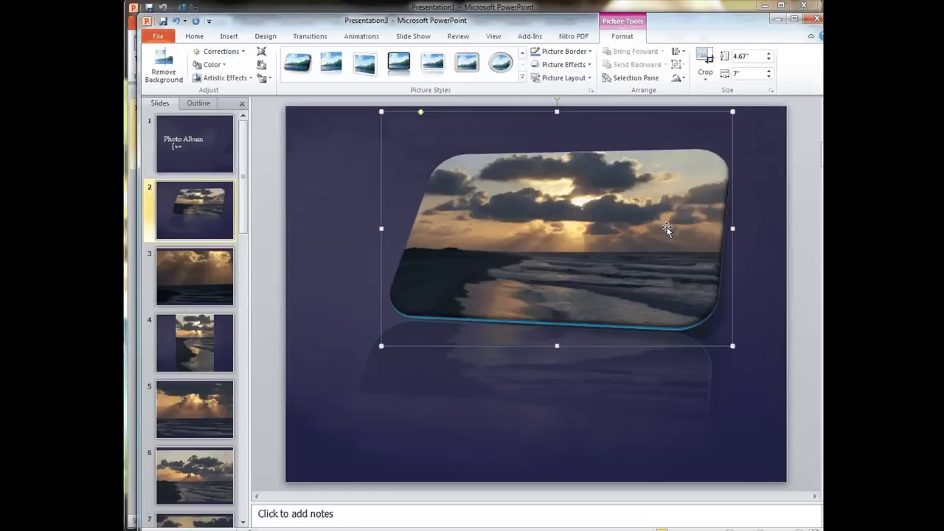
left_click(591, 79)
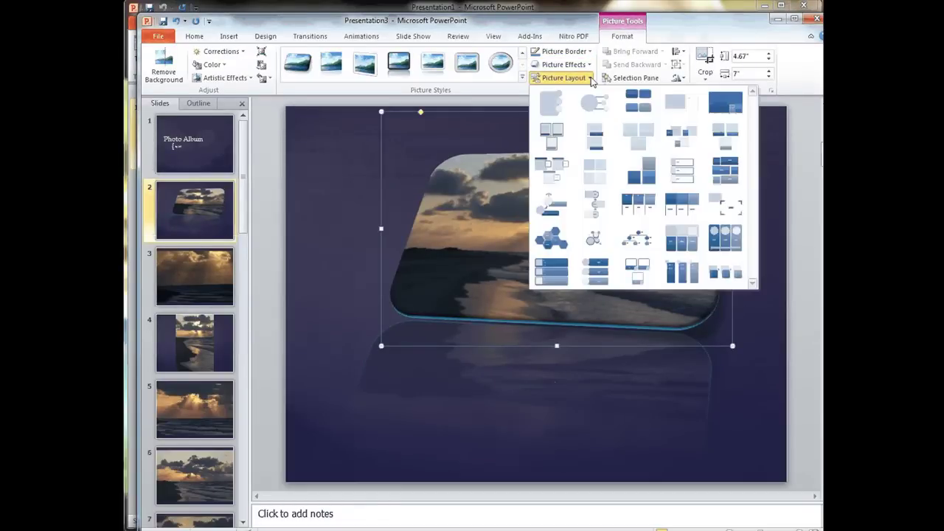
left_click(591, 78)
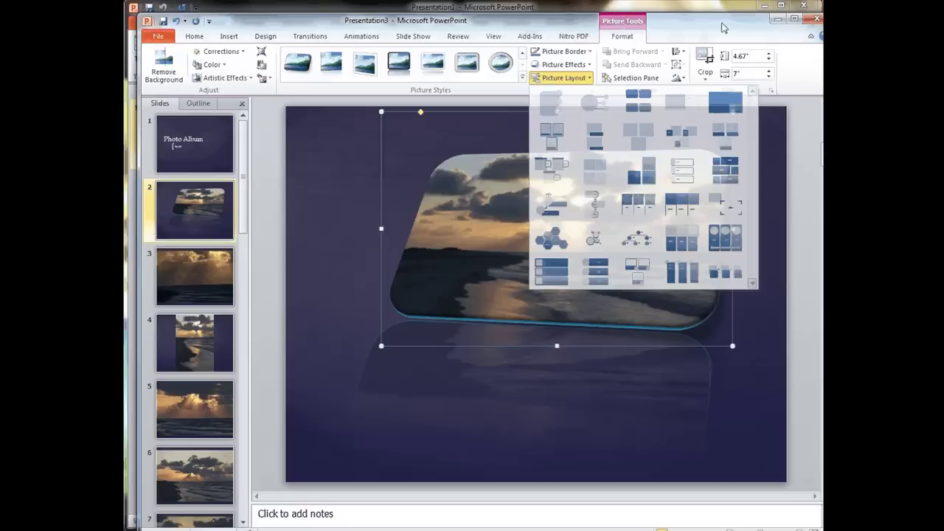
right_click(547, 233)
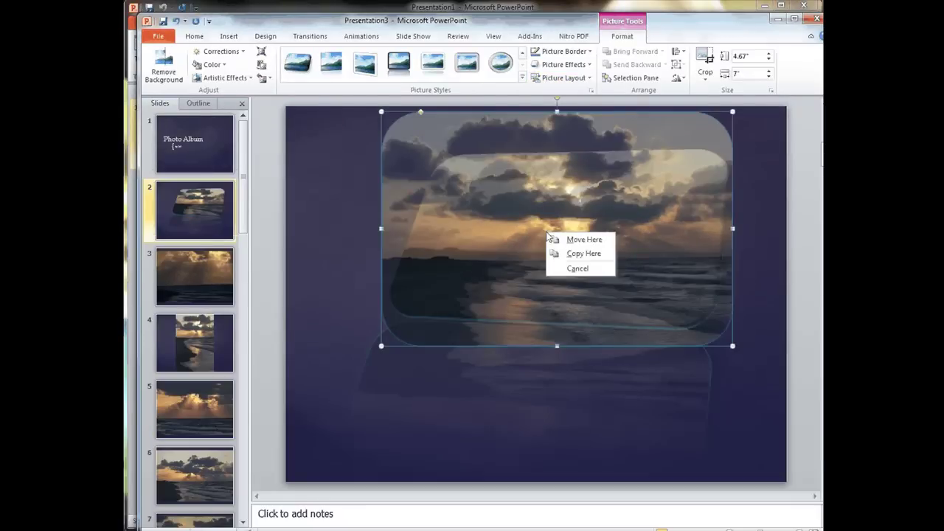
key("Escape")
Open the full formatting settings of the slide 2 picture and set its 3-D rotation about X to 31°
right_click(491, 237)
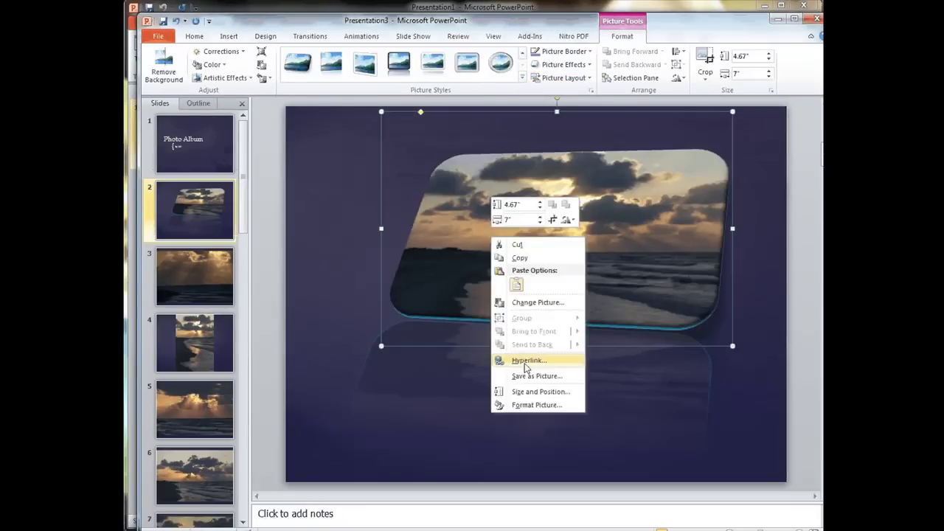
left_click(539, 406)
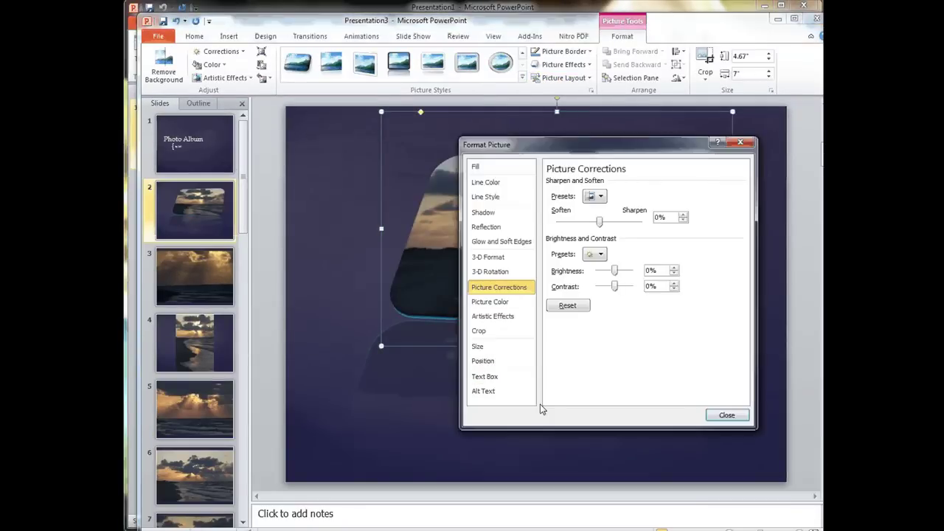
left_click_drag(587, 134, 276, 131)
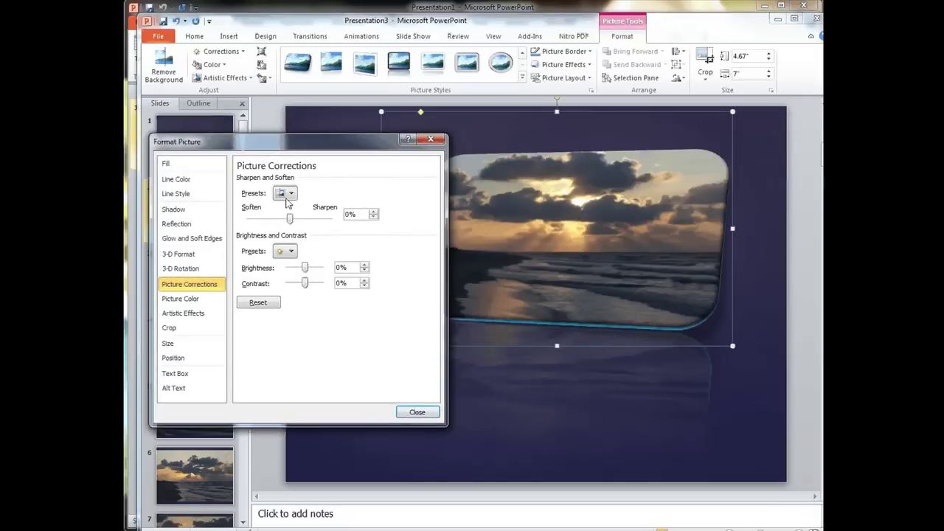
left_click(181, 268)
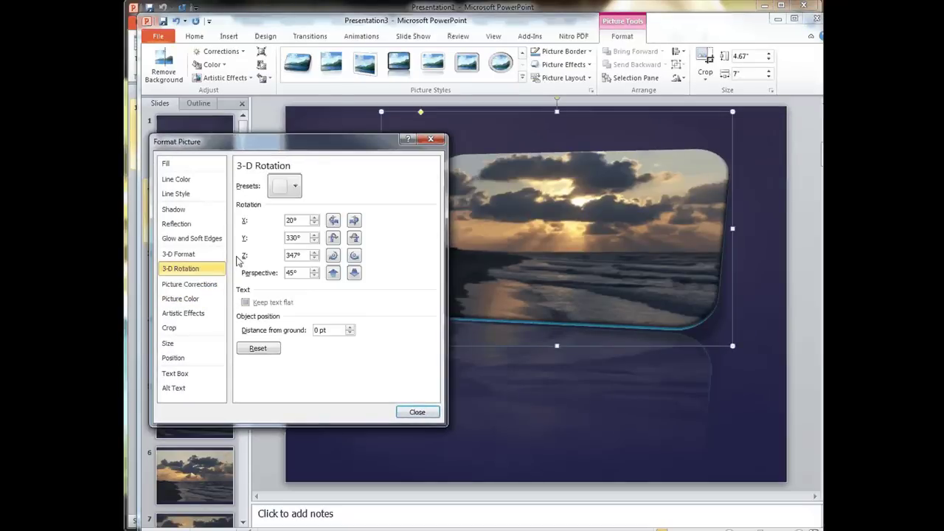
left_click(333, 221)
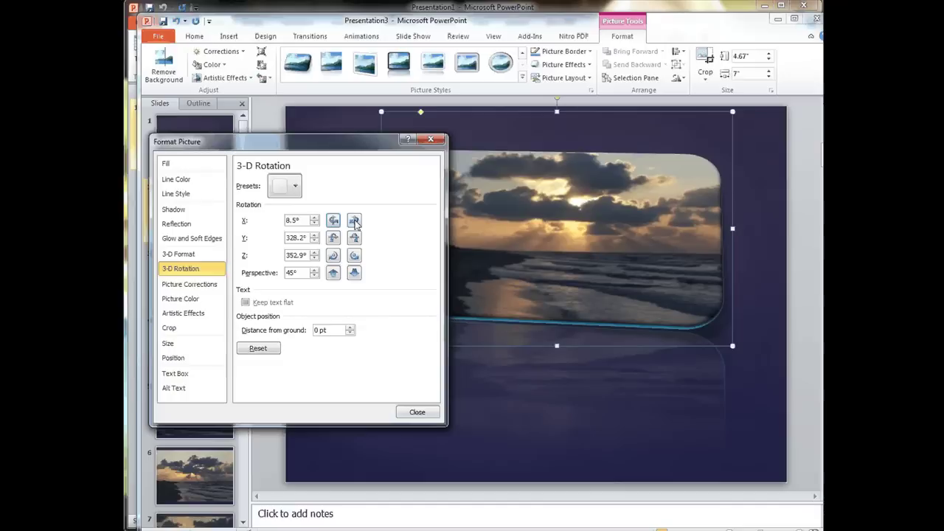
left_click(354, 220)
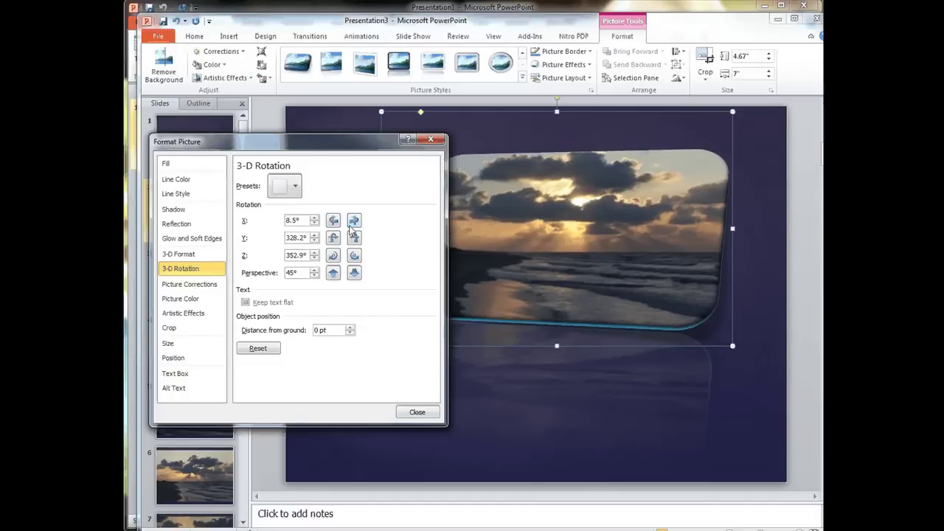
left_click(353, 223)
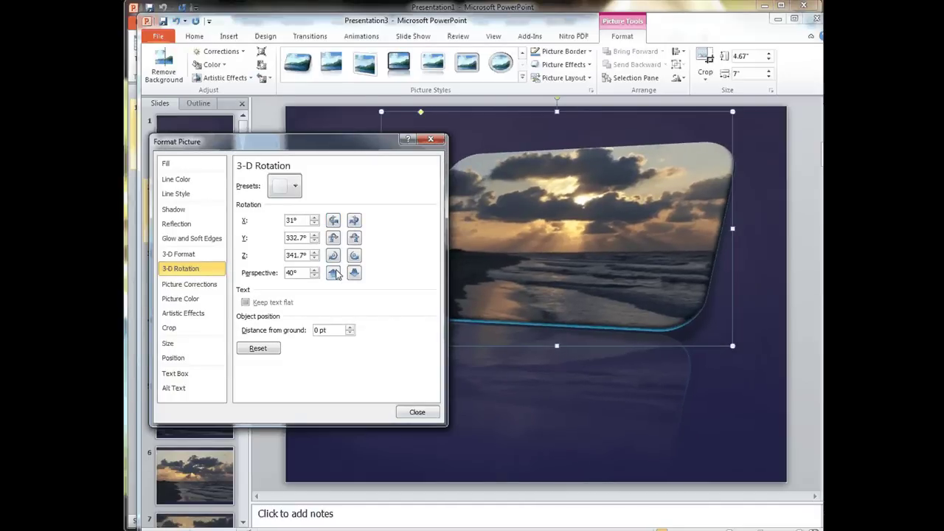
Reduce the picture's perspective to 15° and adjust its 3-D rotation to X 28.8°, Y 337.3° and Z 337.6°
left_click(334, 273)
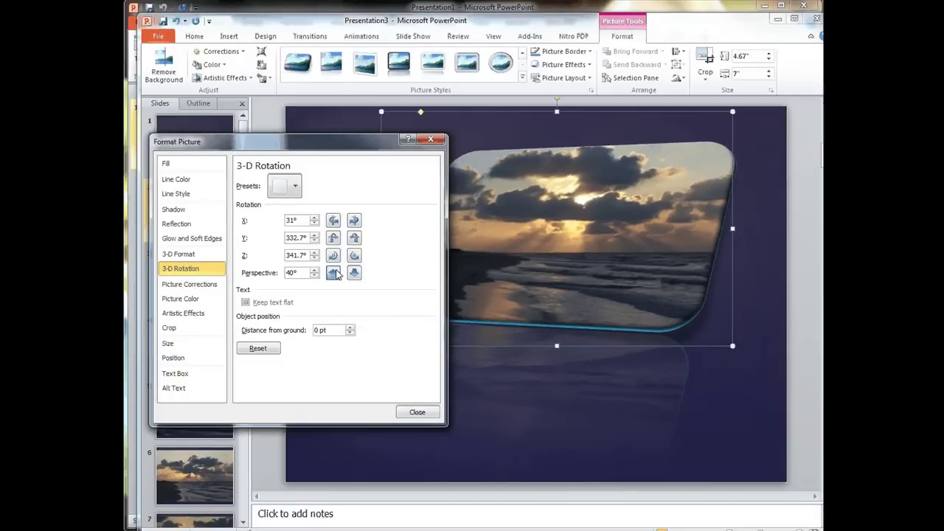
left_click(334, 273)
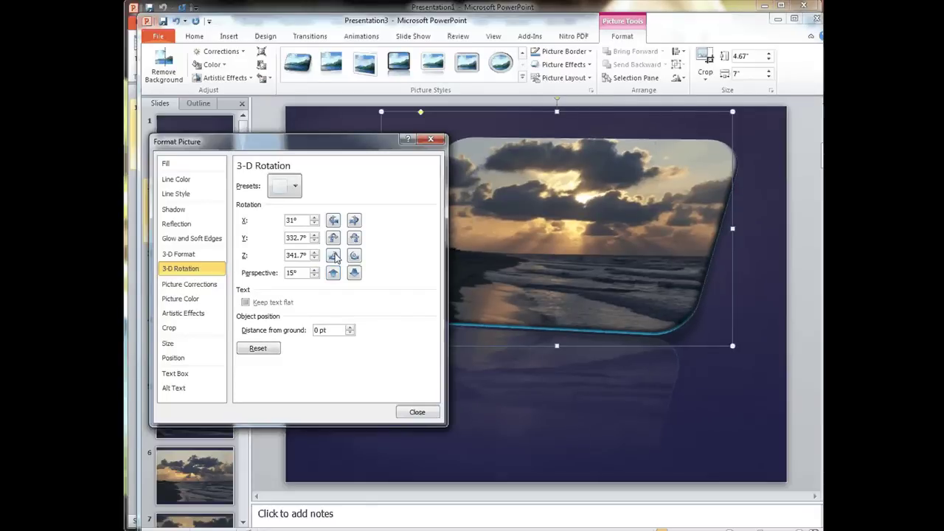
left_click(333, 255)
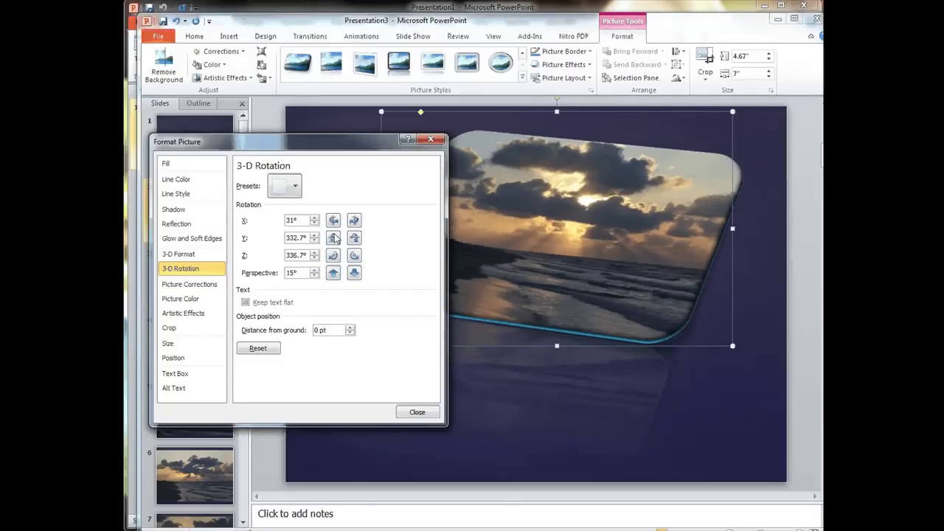
left_click(334, 237)
left_click(335, 237)
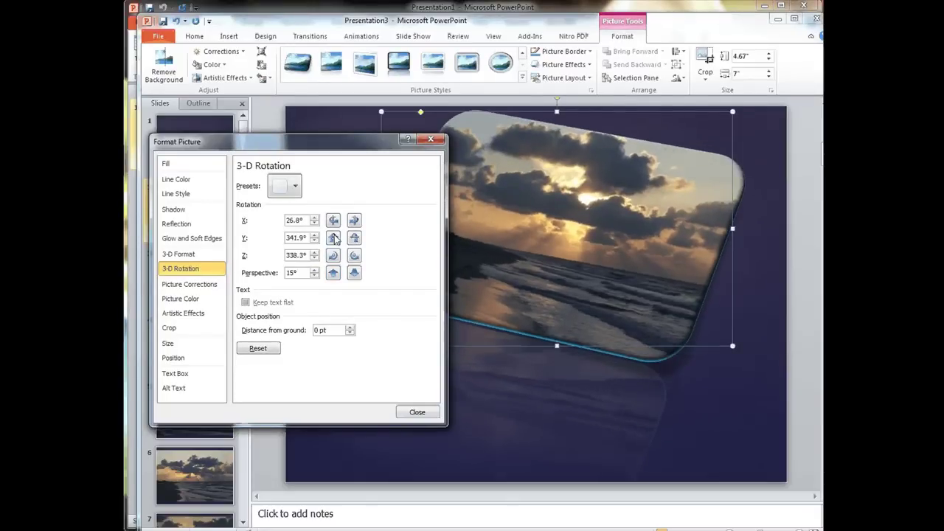
left_click(354, 238)
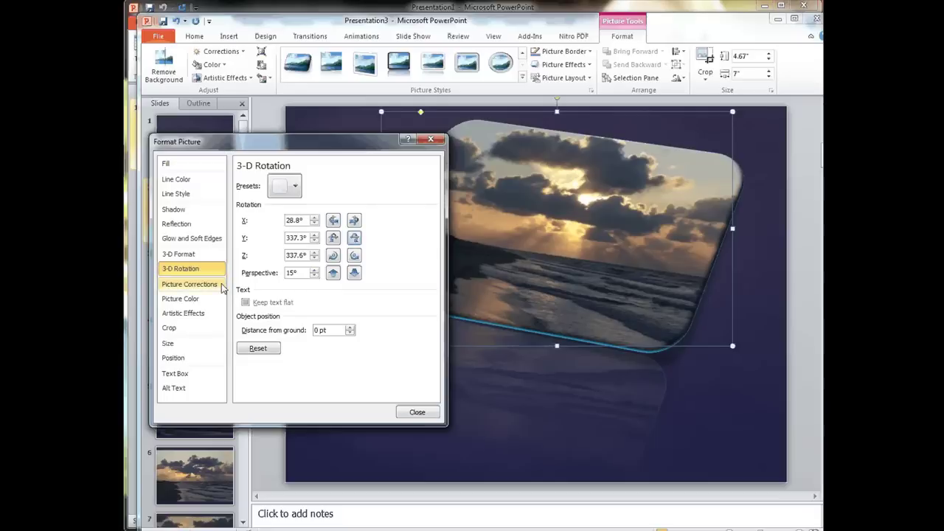
Give the slide 2 picture a glow of about 88 pt and try softening its edges
left_click(200, 254)
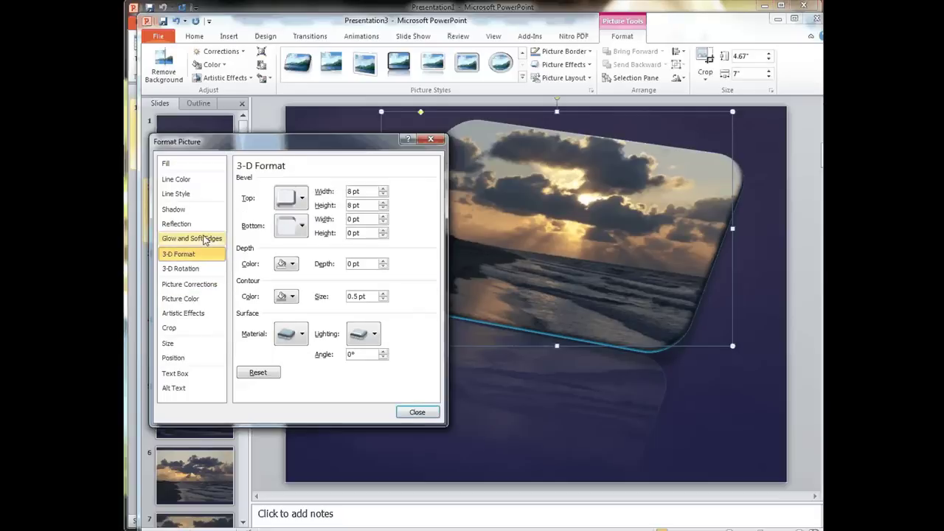
left_click(205, 239)
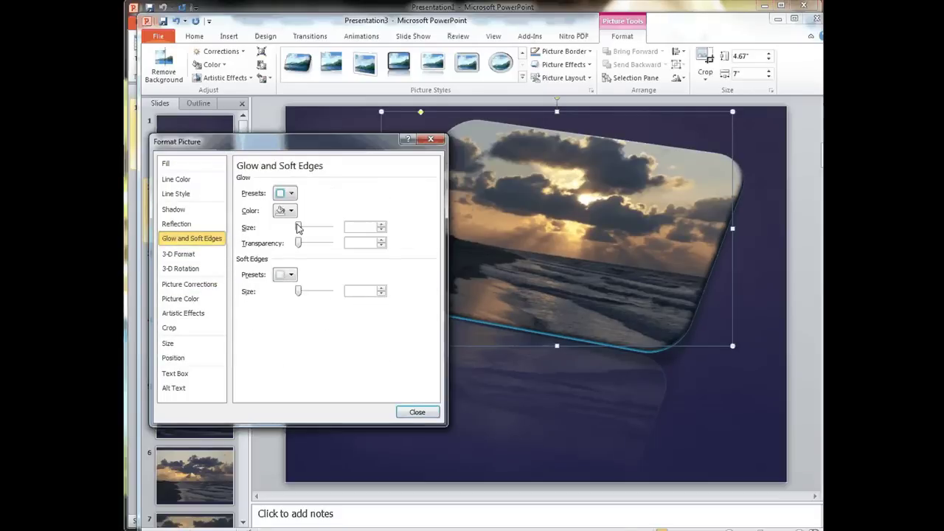
left_click_drag(298, 227, 319, 229)
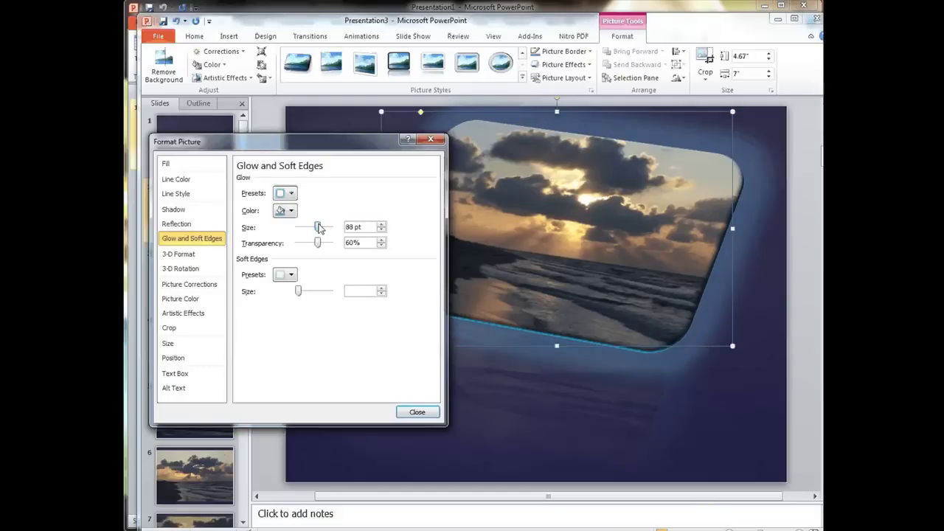
left_click_drag(299, 291, 315, 293)
Set the picture's reflection transparency to 3% and increase the reflection's distance from the picture
left_click(173, 225)
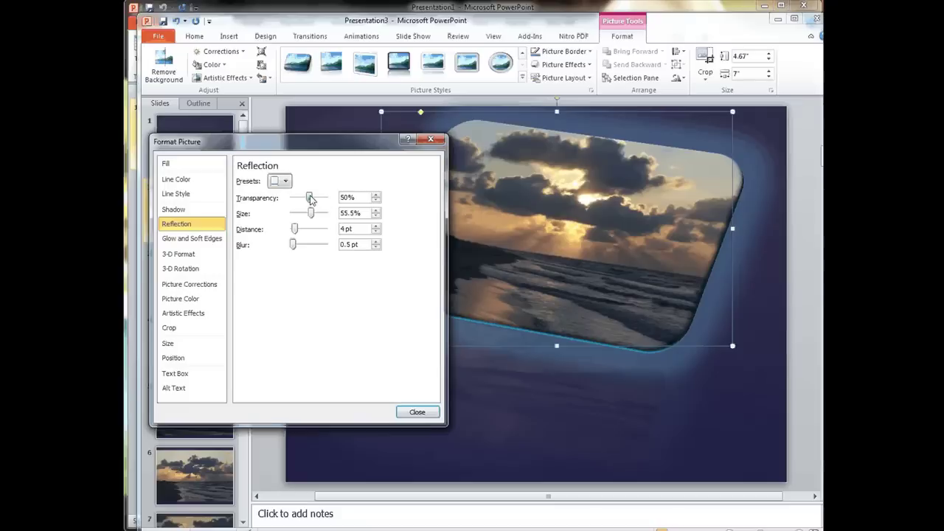
left_click_drag(310, 200, 294, 203)
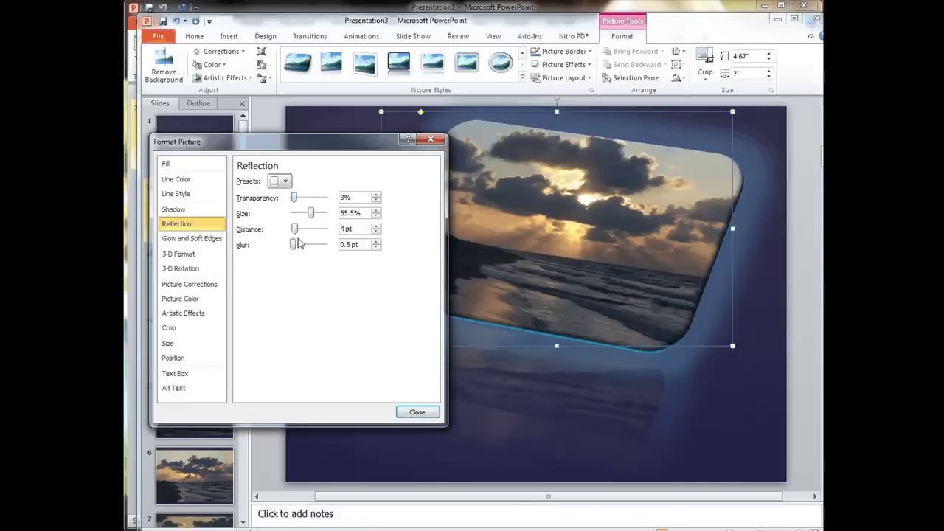
left_click_drag(295, 231, 311, 231)
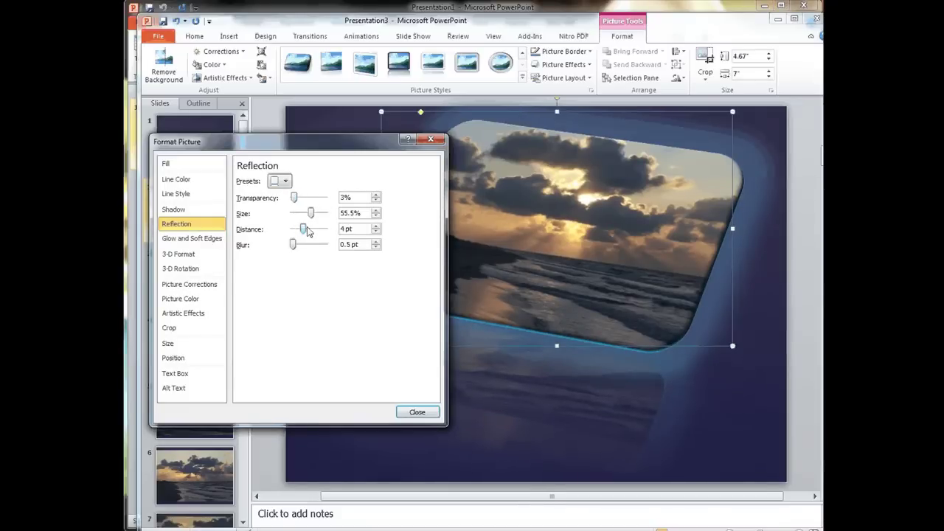
Review the picture's artistic effect, position, text box, line style, line color and fill settings without changing them, and close the formatting dialog
left_click(190, 315)
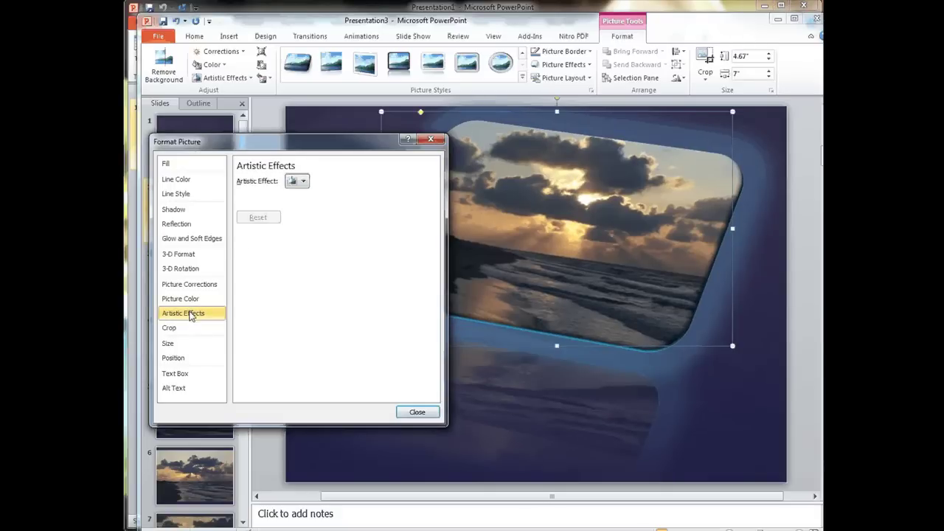
left_click(303, 182)
left_click(262, 234)
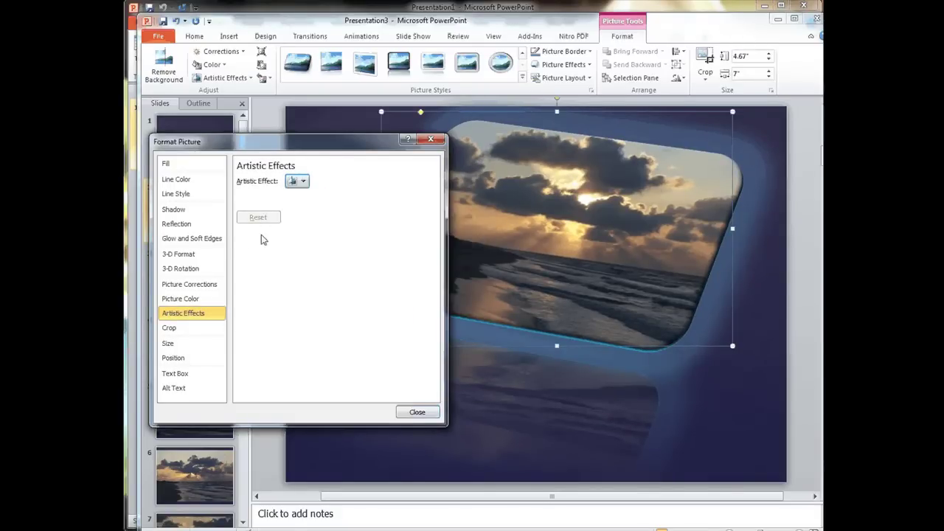
left_click(182, 360)
left_click(185, 375)
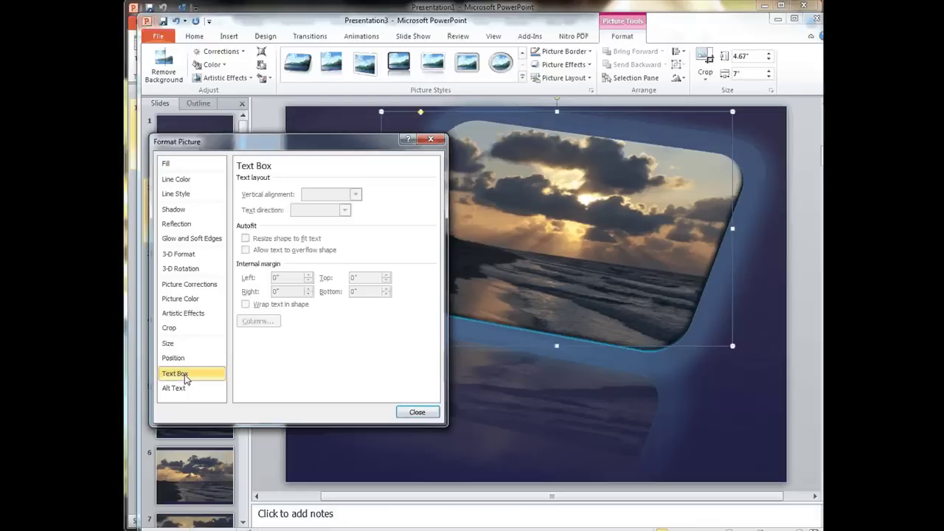
left_click(190, 195)
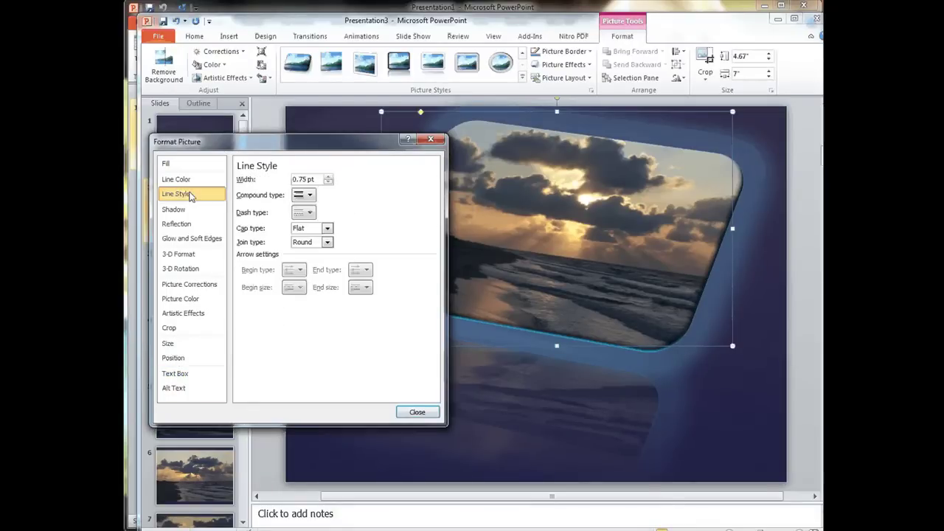
left_click(191, 179)
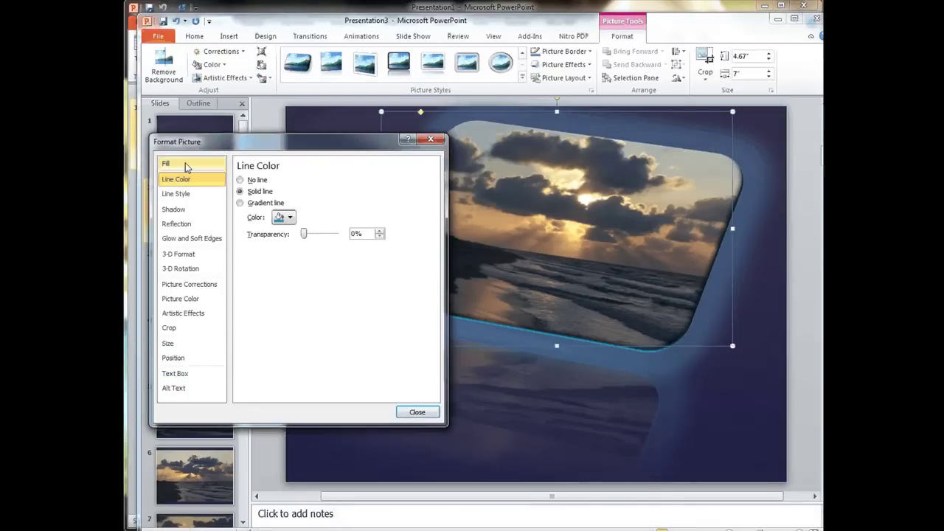
left_click(185, 163)
left_click(413, 412)
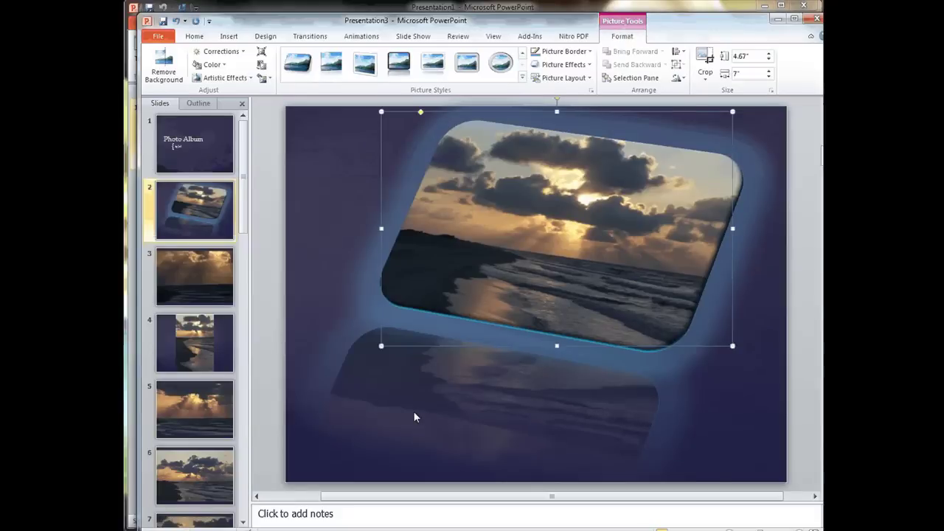